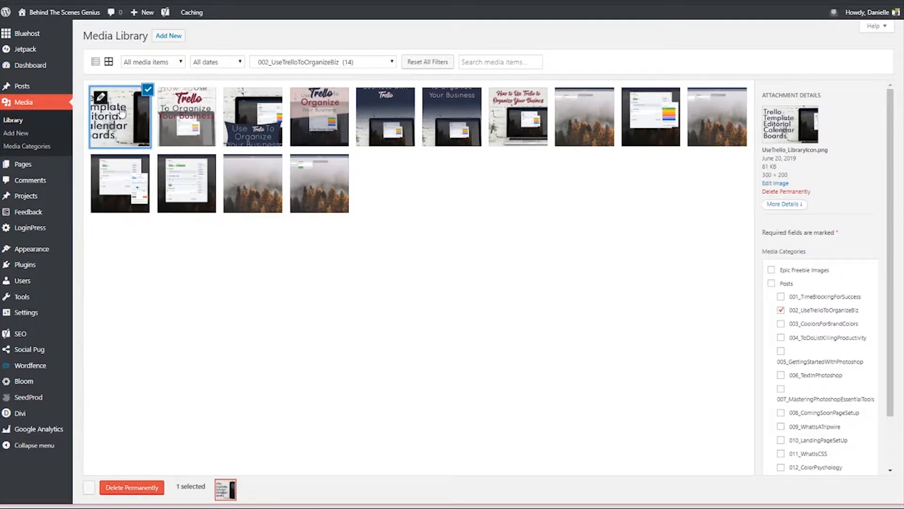
Show the full attachment details of UseTrello_LibraryIcon.png in the media library and select its file URL.
left_click(781, 207)
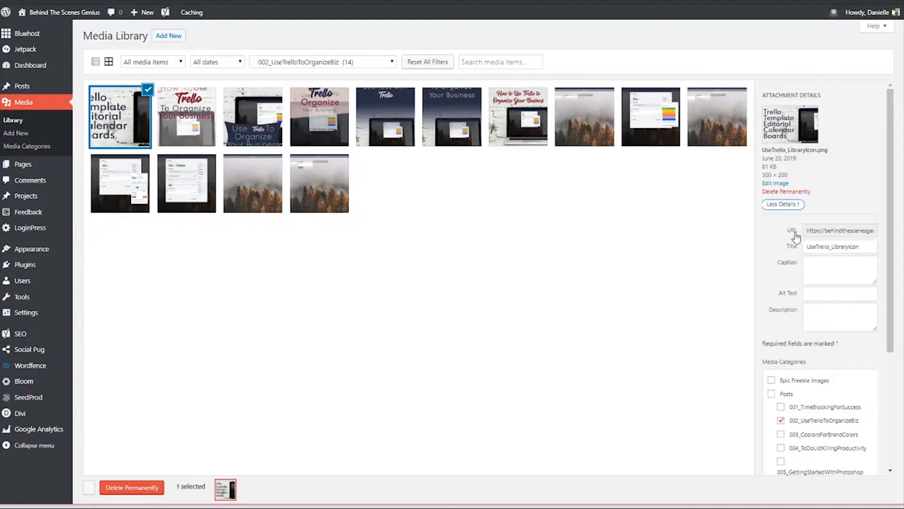
left_click_drag(806, 231, 877, 231)
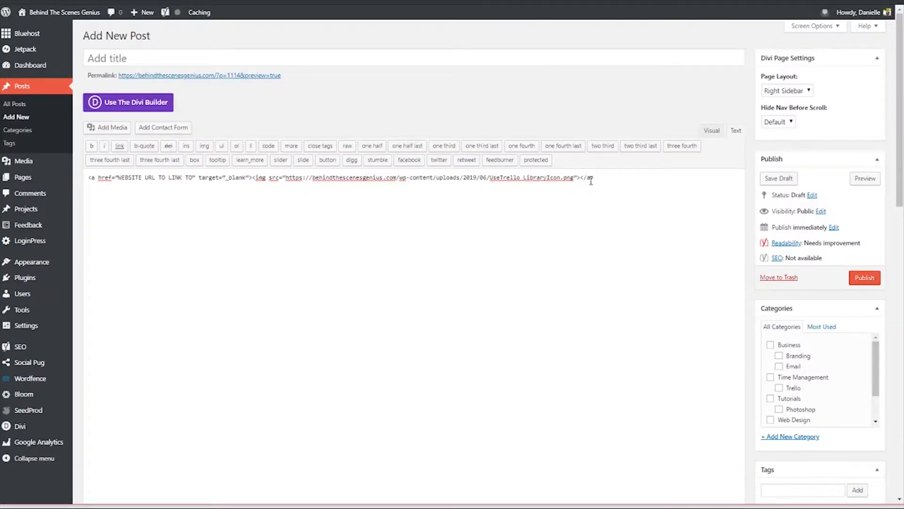
Highlight the img tag and the placeholder WEBSITE URL TO LINK TO in the new post's linked-image code.
left_click_drag(580, 177, 252, 177)
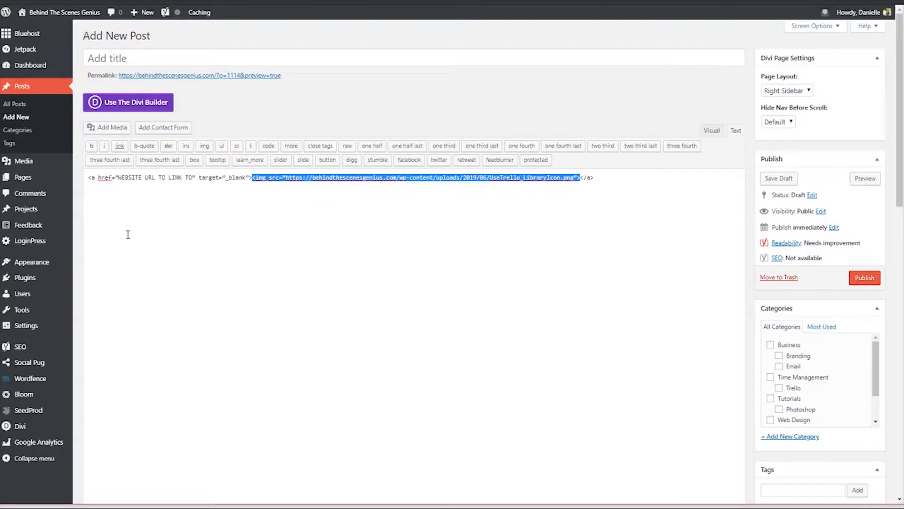
left_click_drag(192, 177, 119, 178)
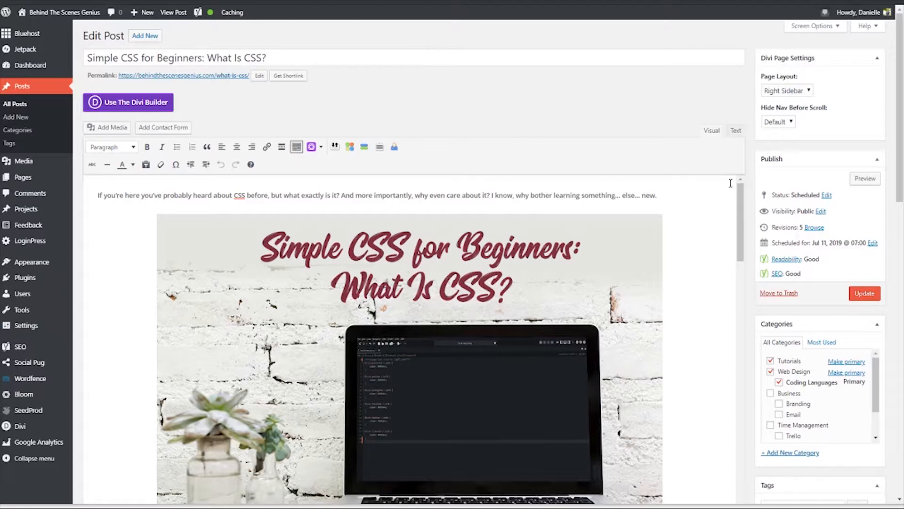
Compare the Simple CSS for Beginners post's content in the visual and HTML text editor modes.
left_click(737, 134)
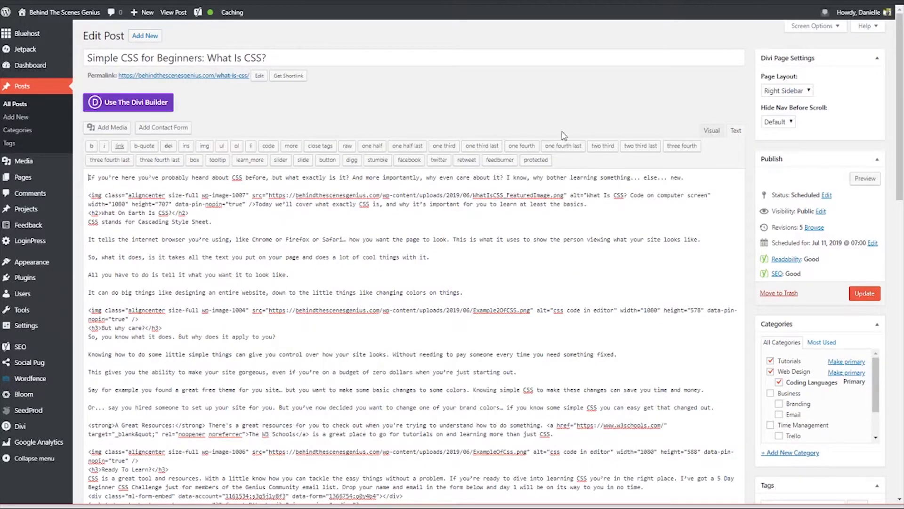
left_click(712, 134)
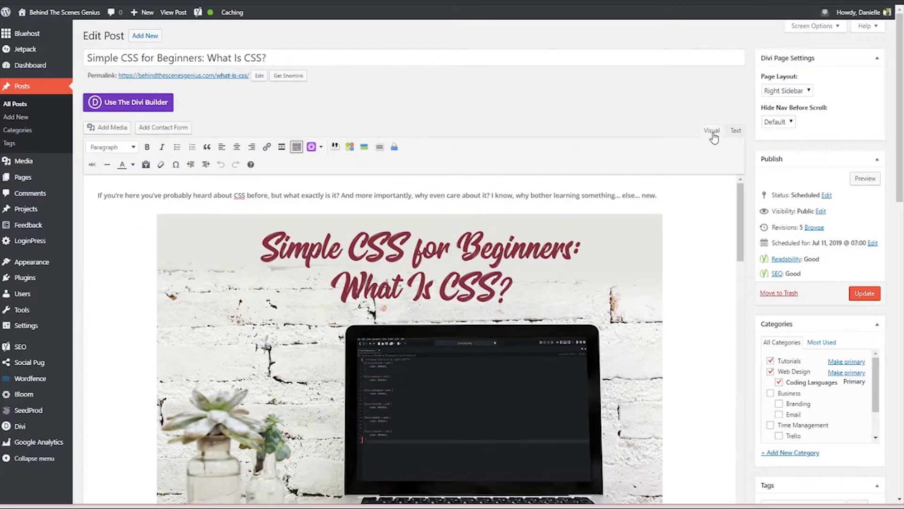
left_click(735, 131)
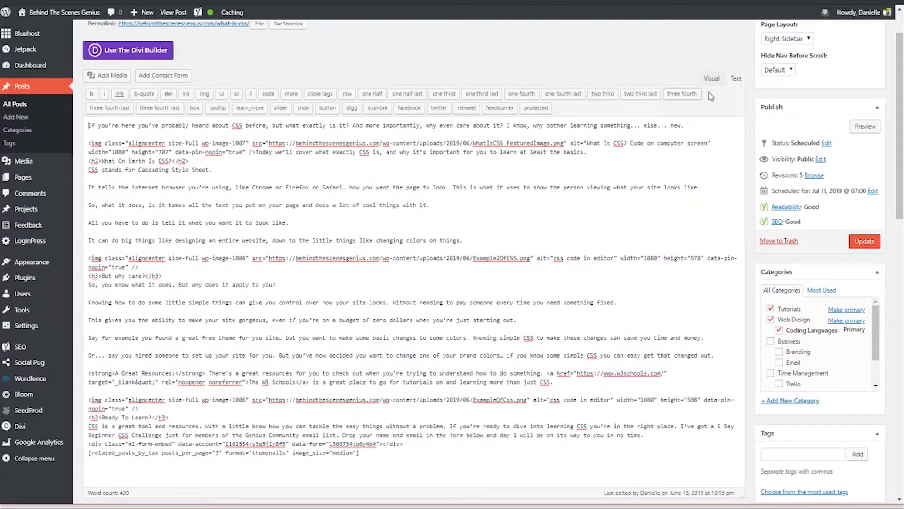
left_click(98, 309)
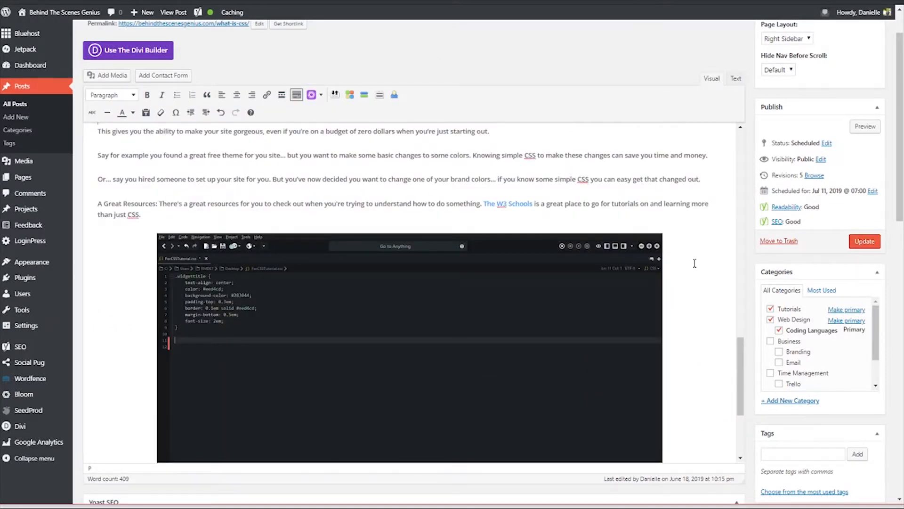
scroll(694, 263, "up", 15)
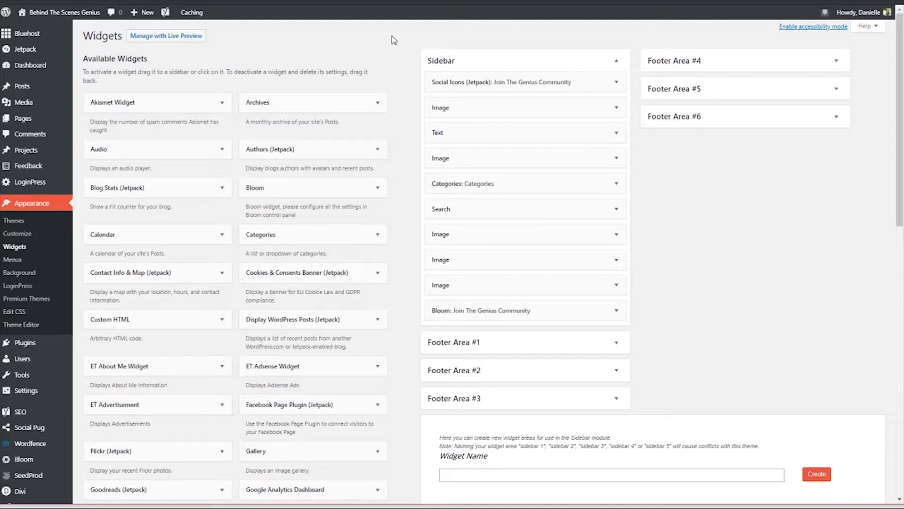
Add a Text widget to the end of the Sidebar area and look through the available widgets.
scroll(633, 147, "down", 4)
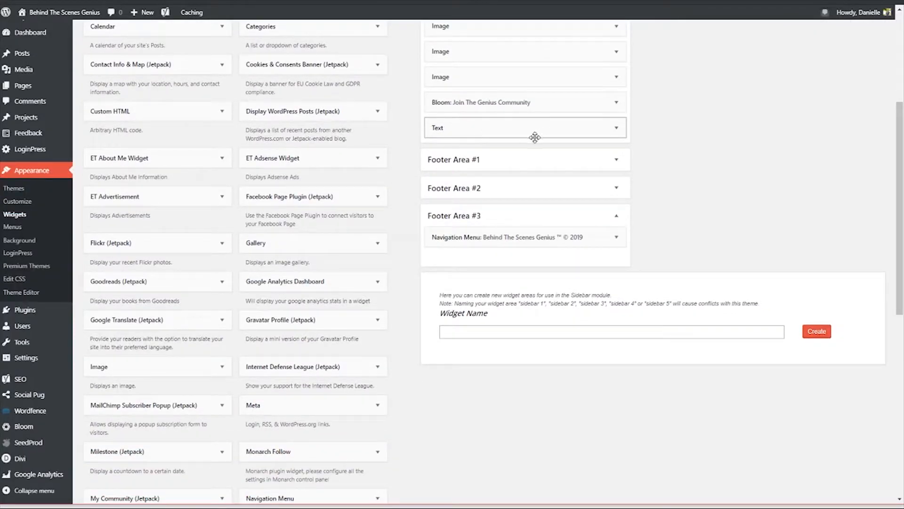
scroll(246, 179, "up", 6)
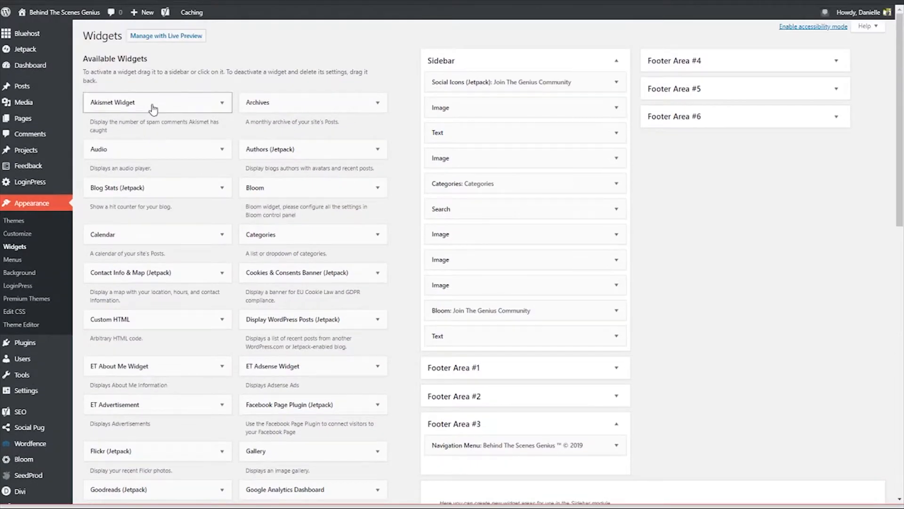
scroll(195, 366, "down", 7)
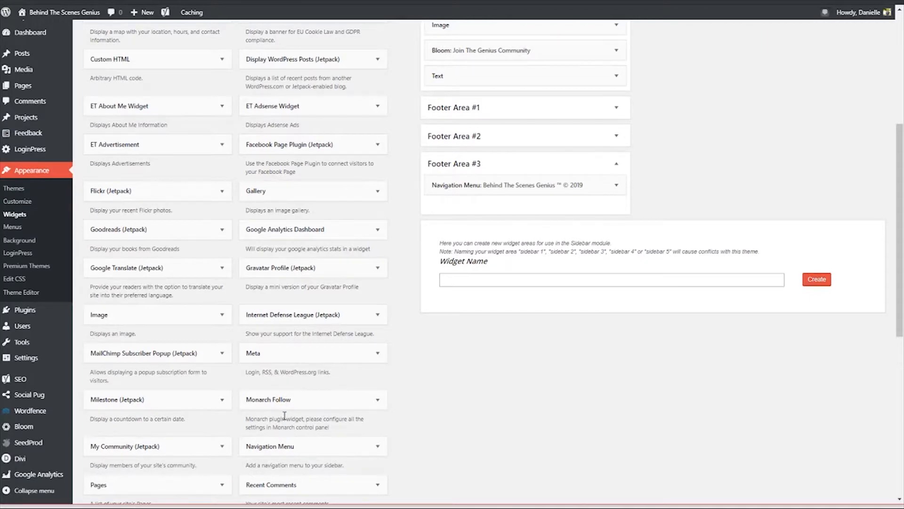
scroll(285, 417, "down", 3)
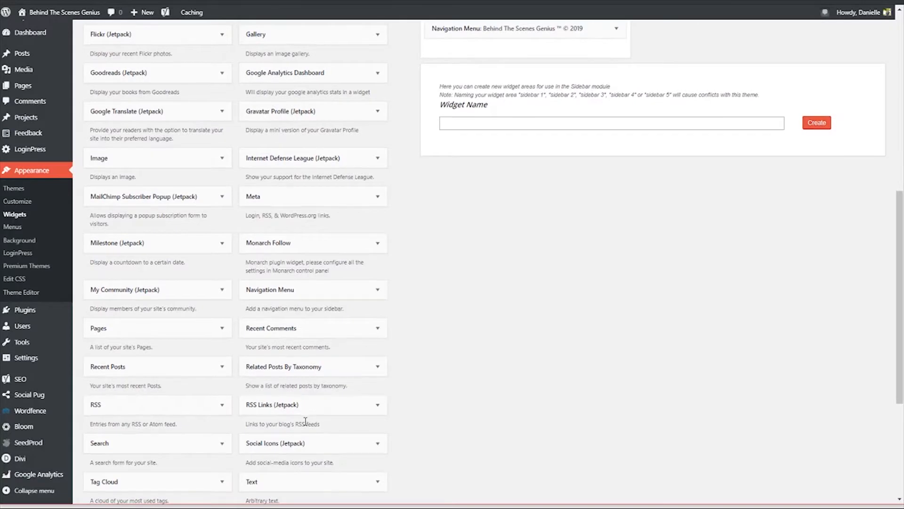
scroll(305, 423, "down", 2)
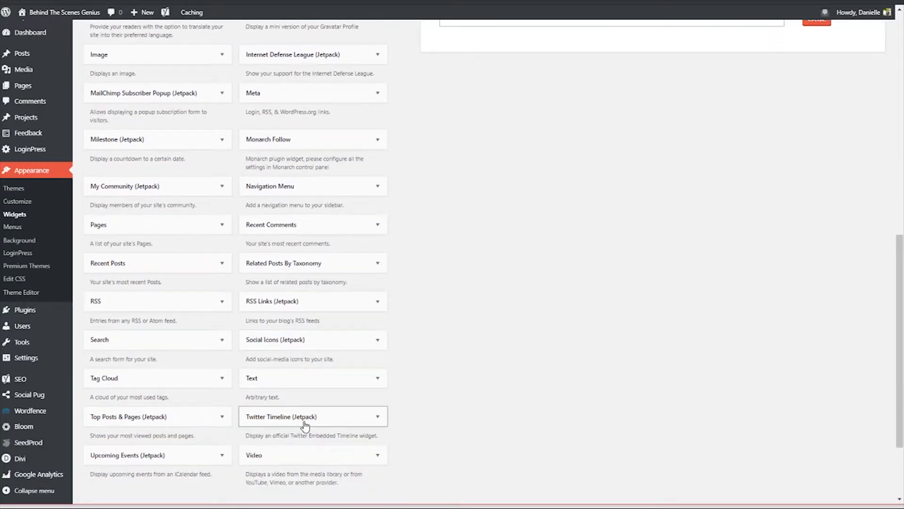
scroll(306, 424, "up", 8)
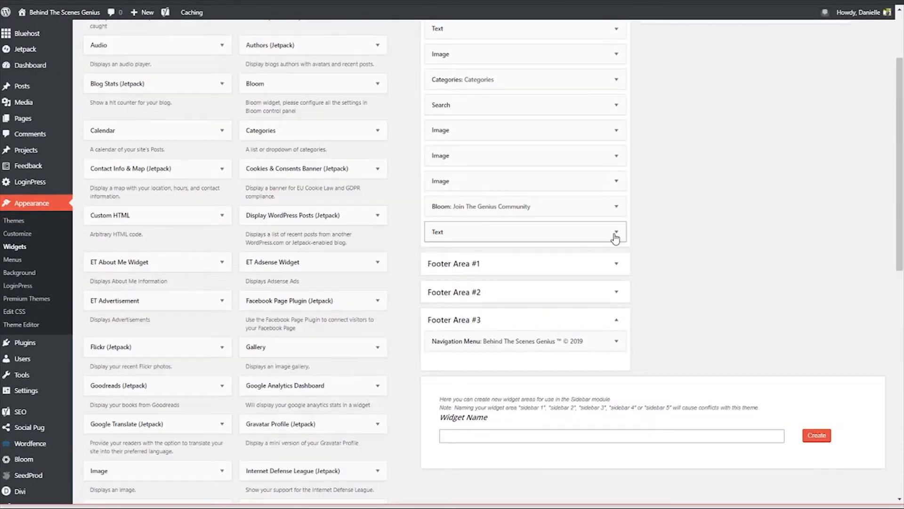
Expand the empty Text widget at the end of the Sidebar and switch its editor to Text mode.
left_click(615, 232)
scroll(616, 235, "down", 2)
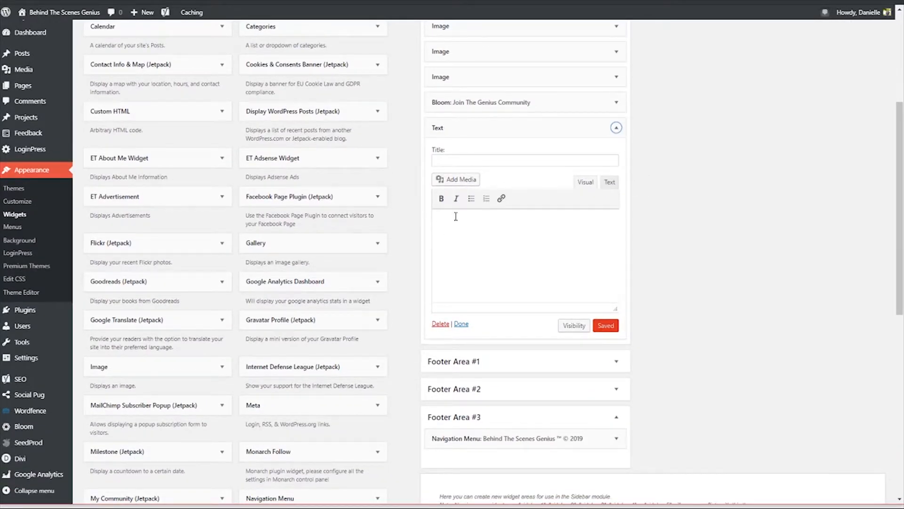
left_click(608, 183)
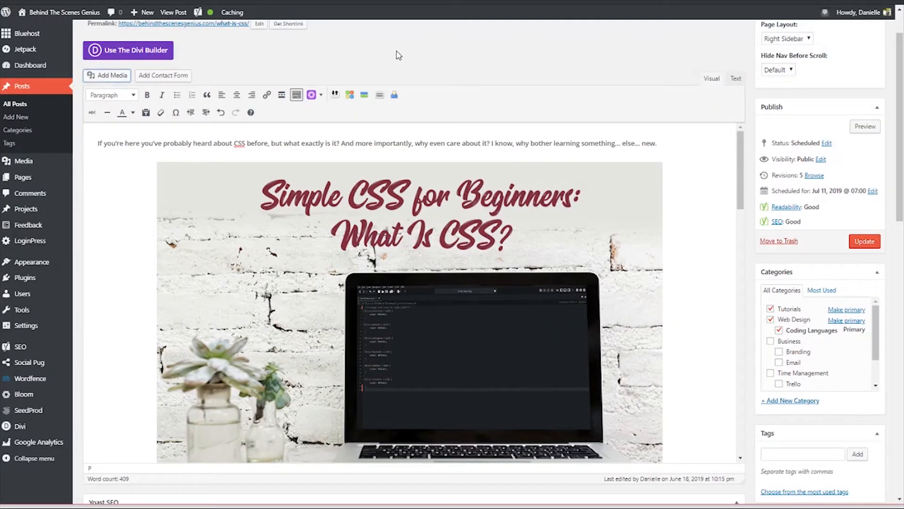
Select WhatIsCSS_FeaturedImage.png as media for the Simple CSS for Beginners post and examine its attachment display settings.
left_click(110, 76)
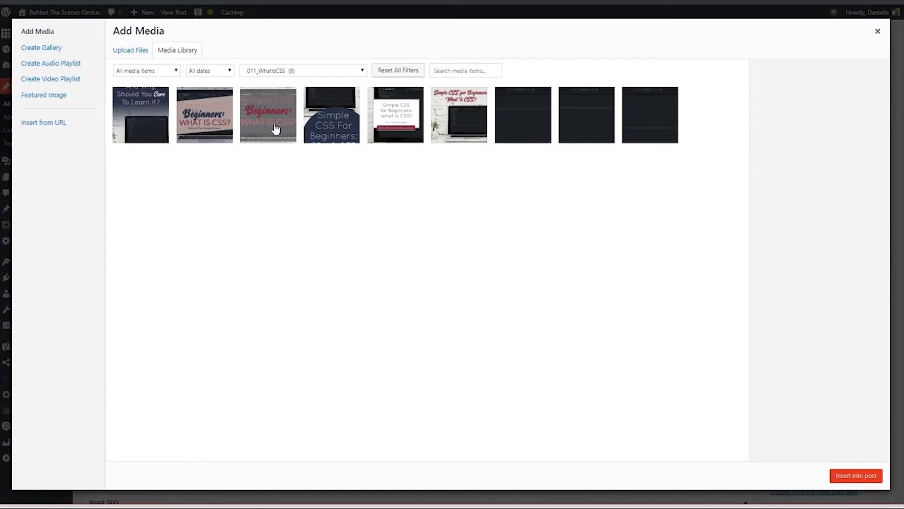
left_click(459, 118)
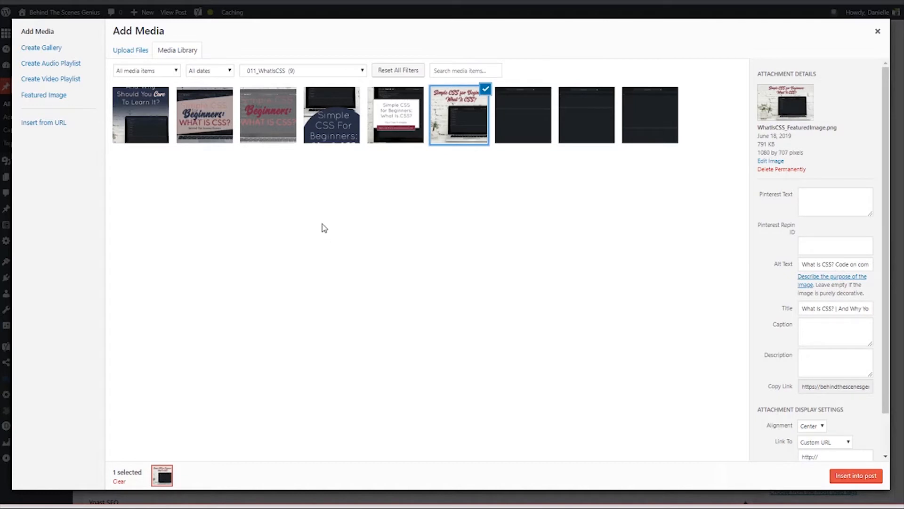
scroll(837, 371, "down", 1)
scroll(837, 371, "down", 1)
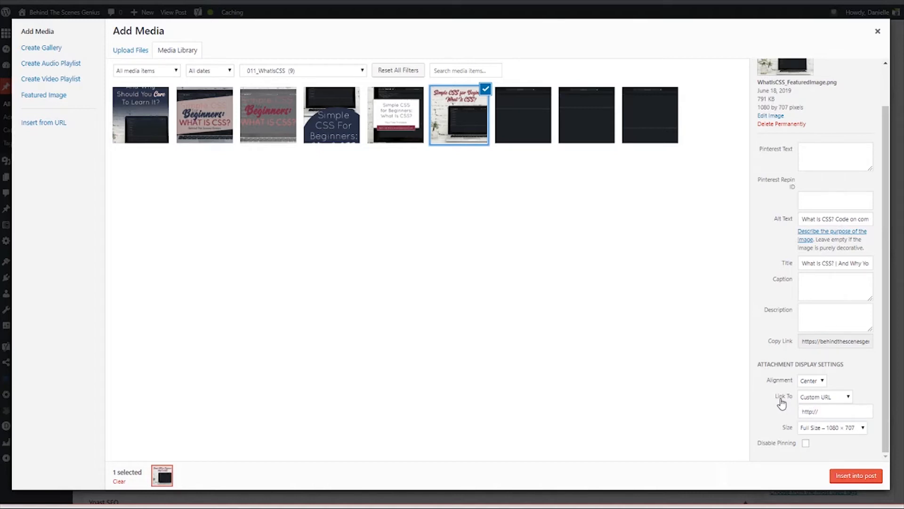
left_click(829, 400)
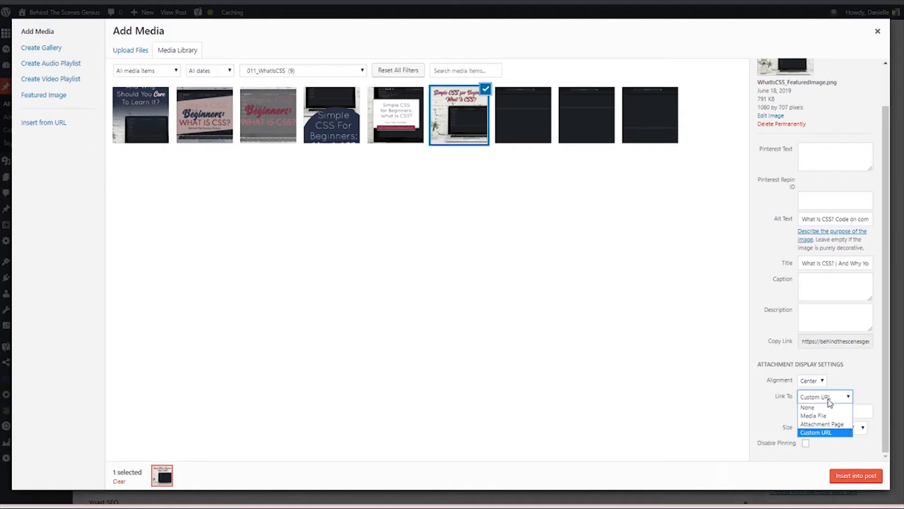
left_click(827, 432)
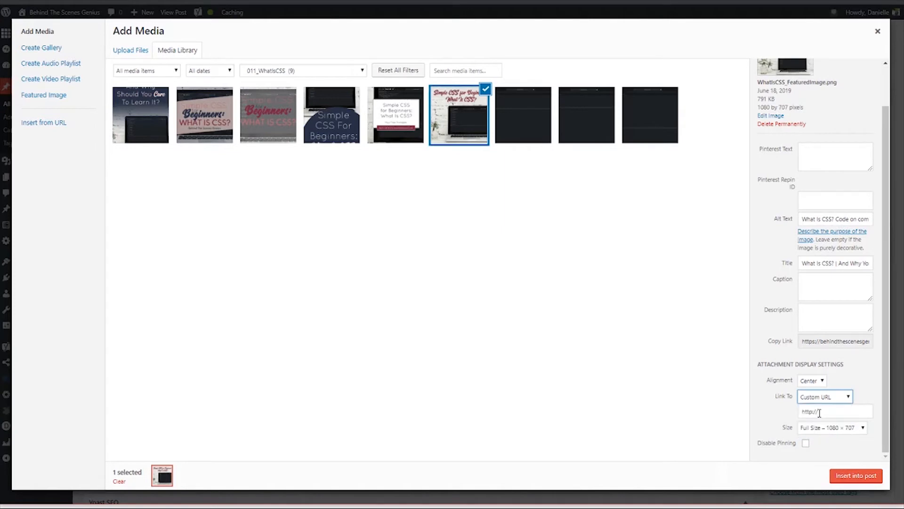
left_click(819, 413)
left_click_drag(819, 413, 794, 413)
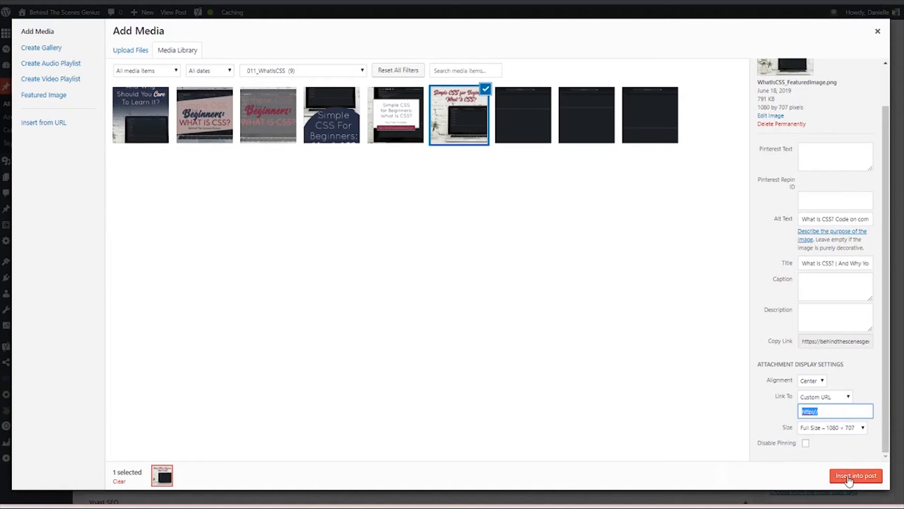
left_click(878, 31)
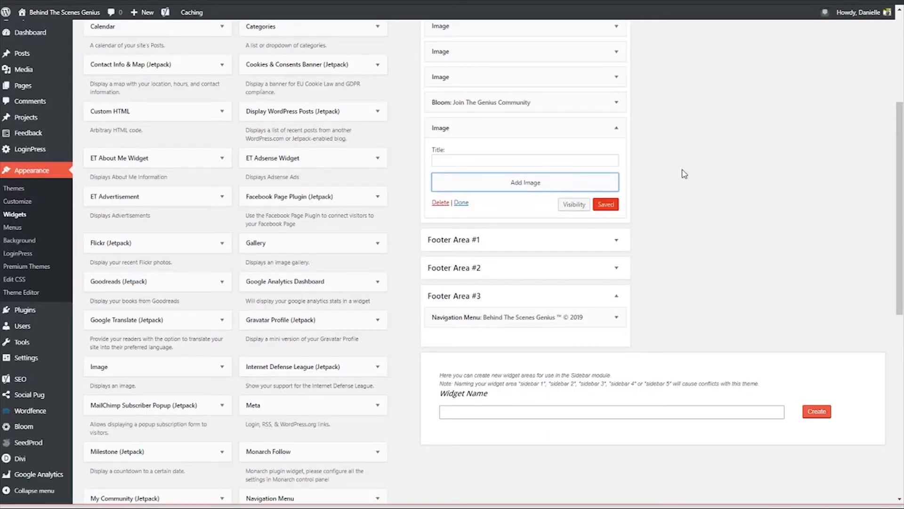
Check the custom link URL setting for WhatIsCSS_FeaturedImage.png in the Sidebar Image widget, and close the image selection without adding it.
left_click(534, 188)
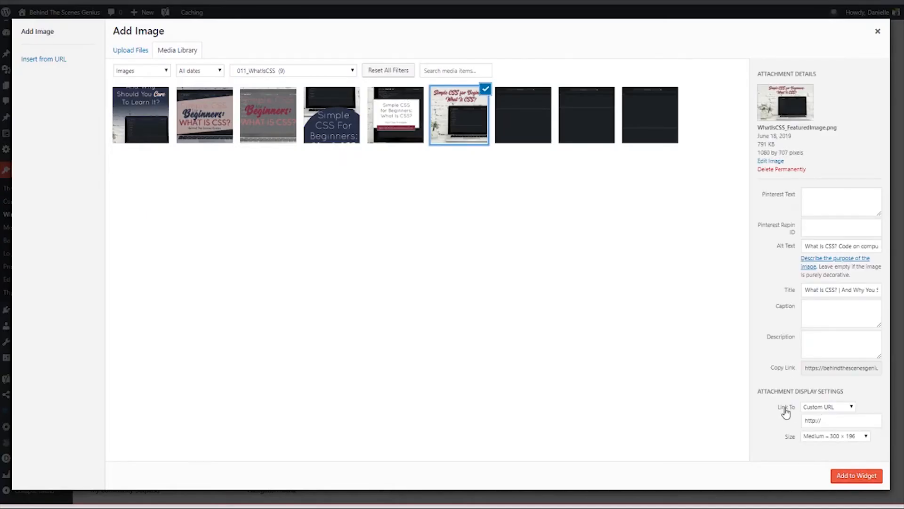
left_click(827, 421)
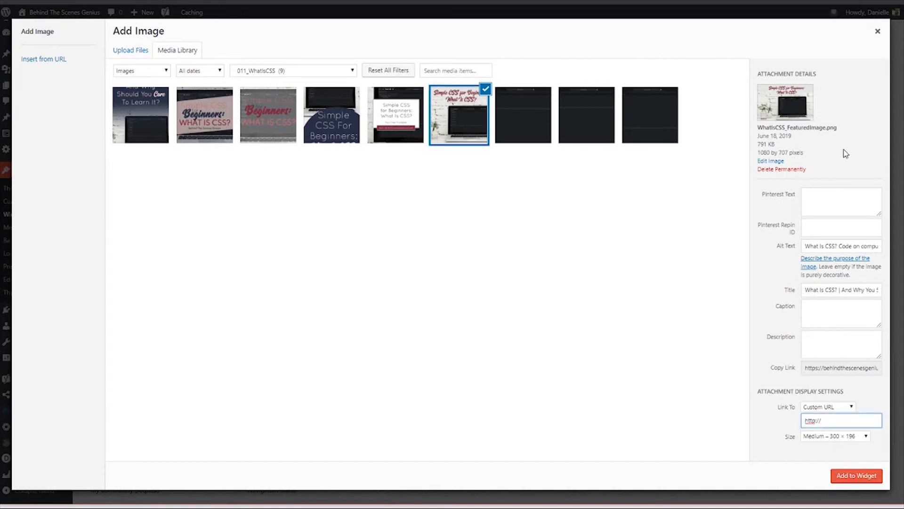
left_click(878, 33)
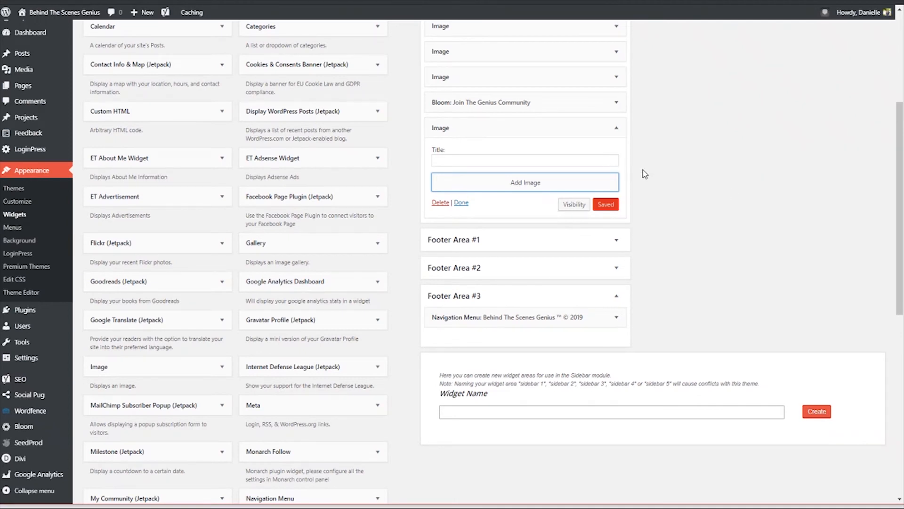